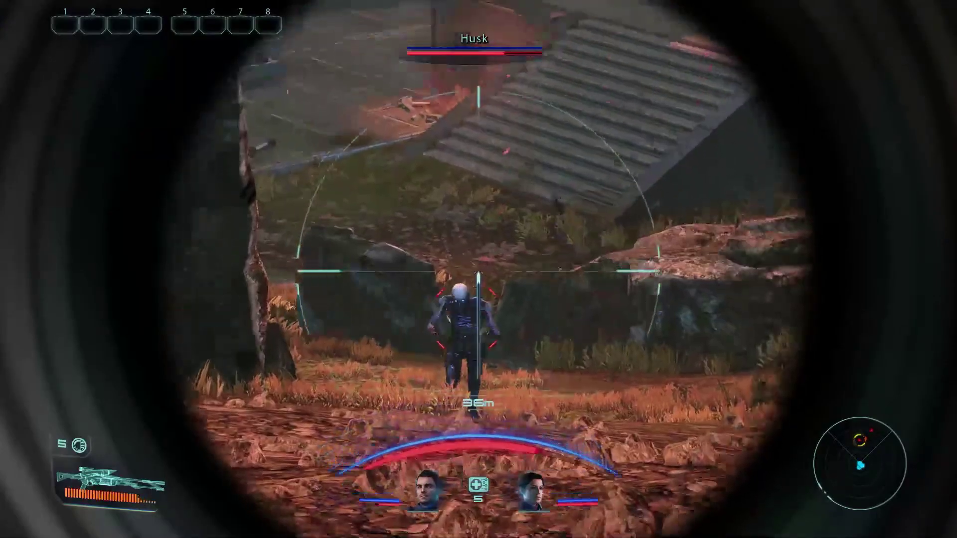
- Exit the sniper scope to return to the over-the-shoulder view while fighting the Husk
right_click(479, 270)
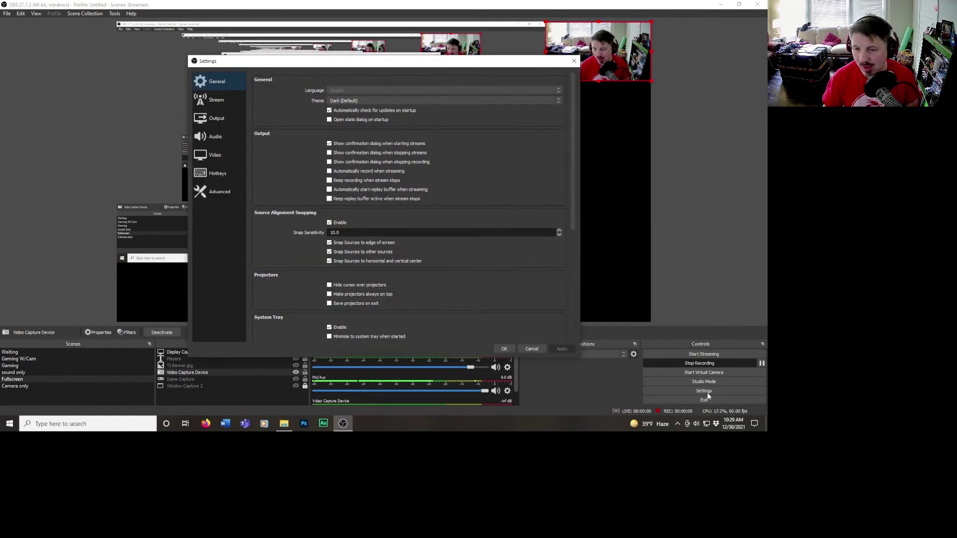
- Switch the OBS Settings window to the Output page
left_click(216, 117)
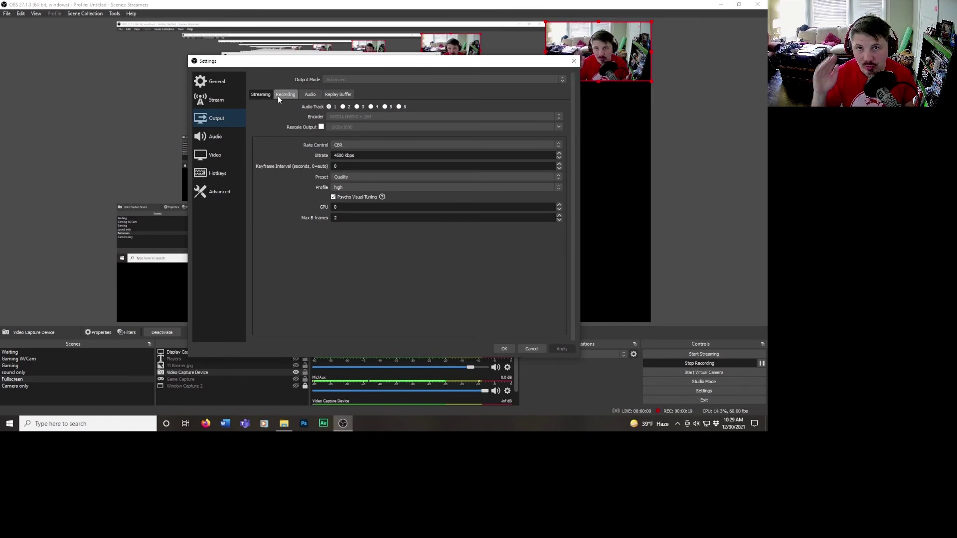
- Show the Recording tab's output settings and move the Settings window down and right
left_click(285, 96)
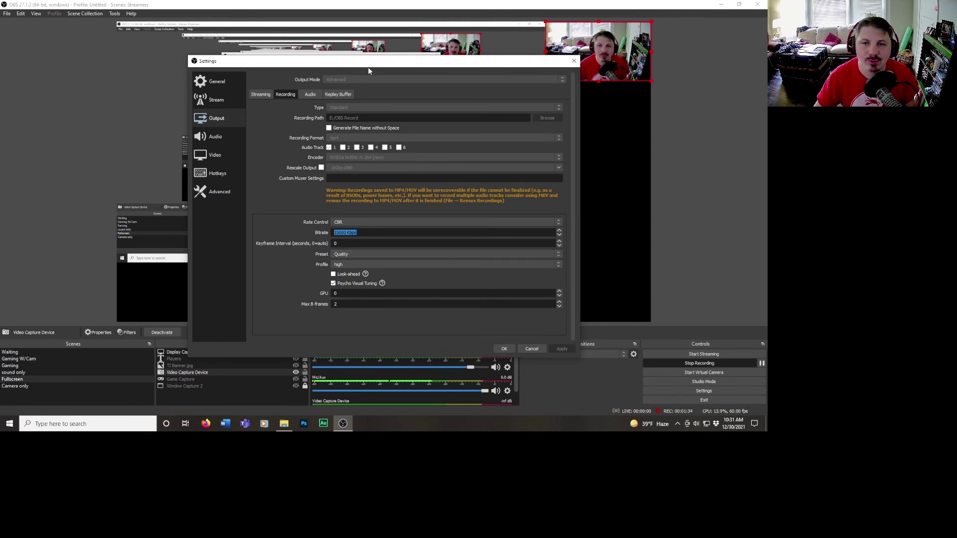
left_click_drag(368, 66, 389, 109)
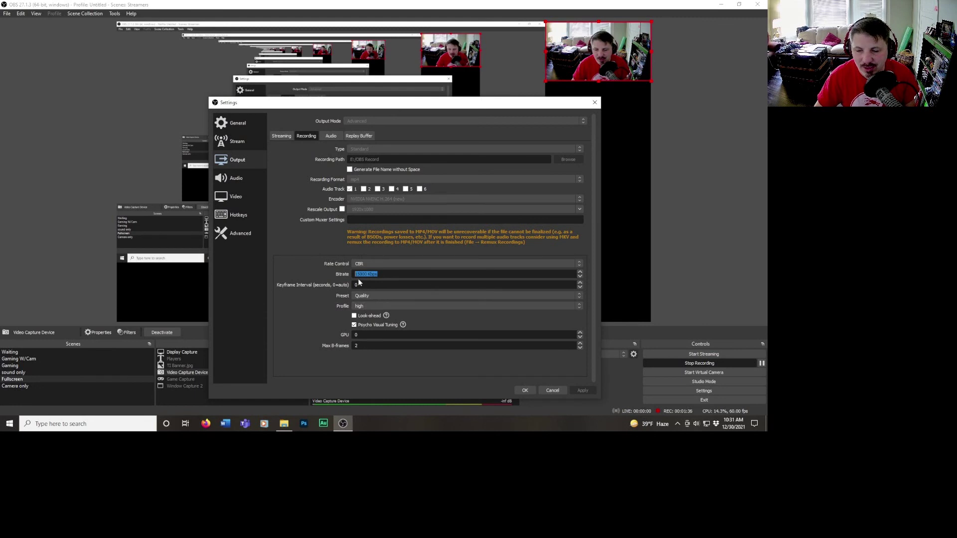